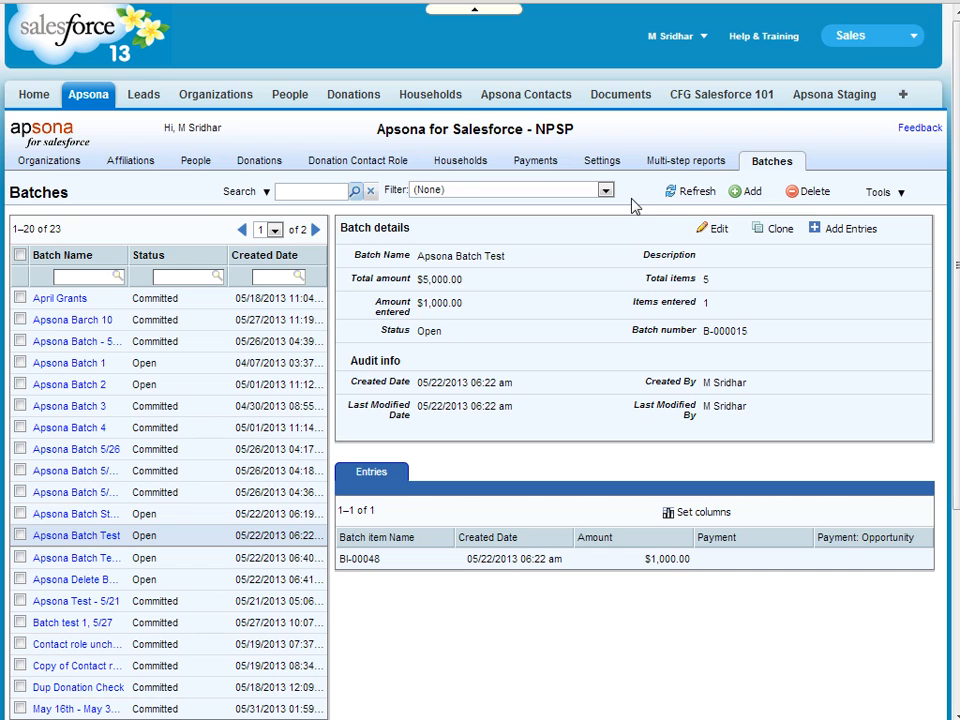
Add a new batch and check Member Level among its included donation fields
{"action": "left_click", "coordinate": [749, 197]}
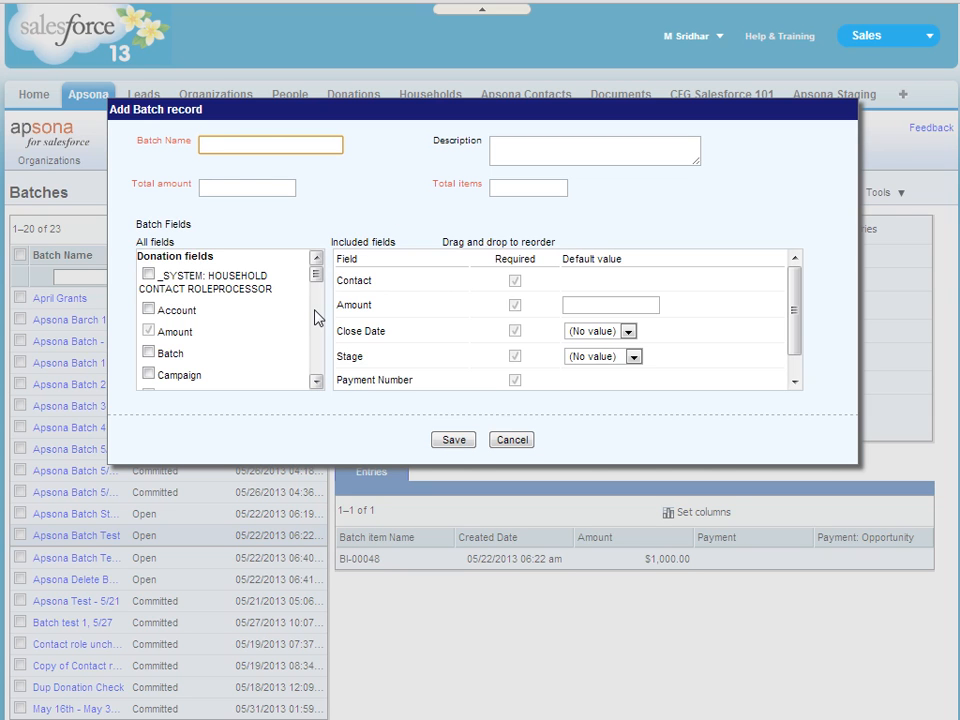
{"action": "scroll", "coordinate": [315, 317], "scroll_direction": "down", "scroll_amount": 3}
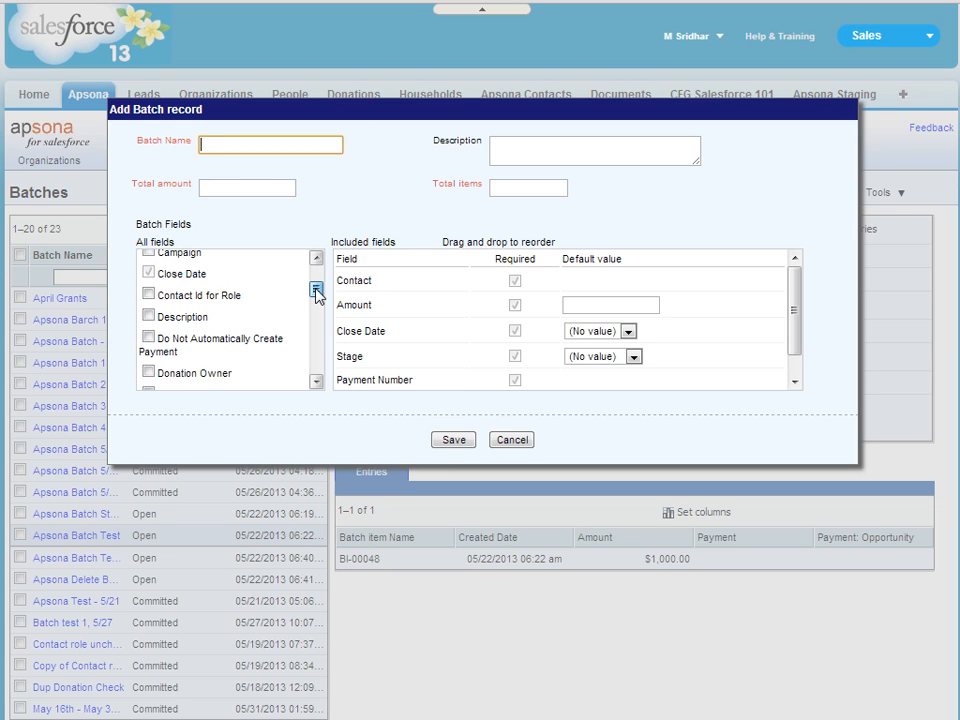
{"action": "left_click_drag", "start_coordinate": [317, 293], "coordinate": [317, 272]}
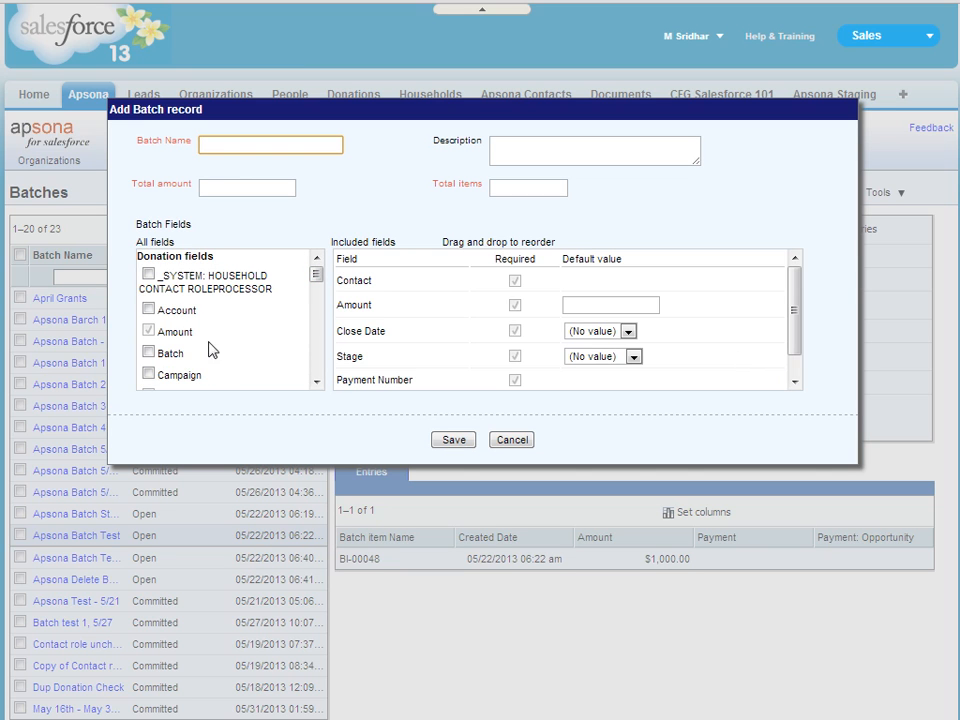
{"action": "left_click", "coordinate": [796, 380]}
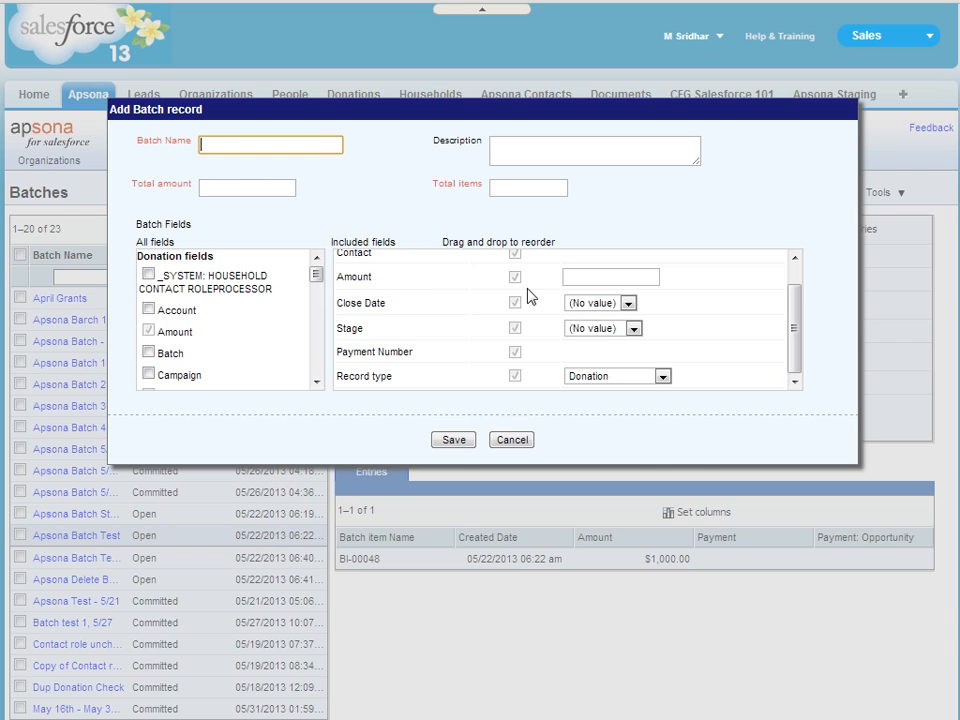
{"action": "scroll", "coordinate": [320, 372], "scroll_direction": "down", "scroll_amount": 5}
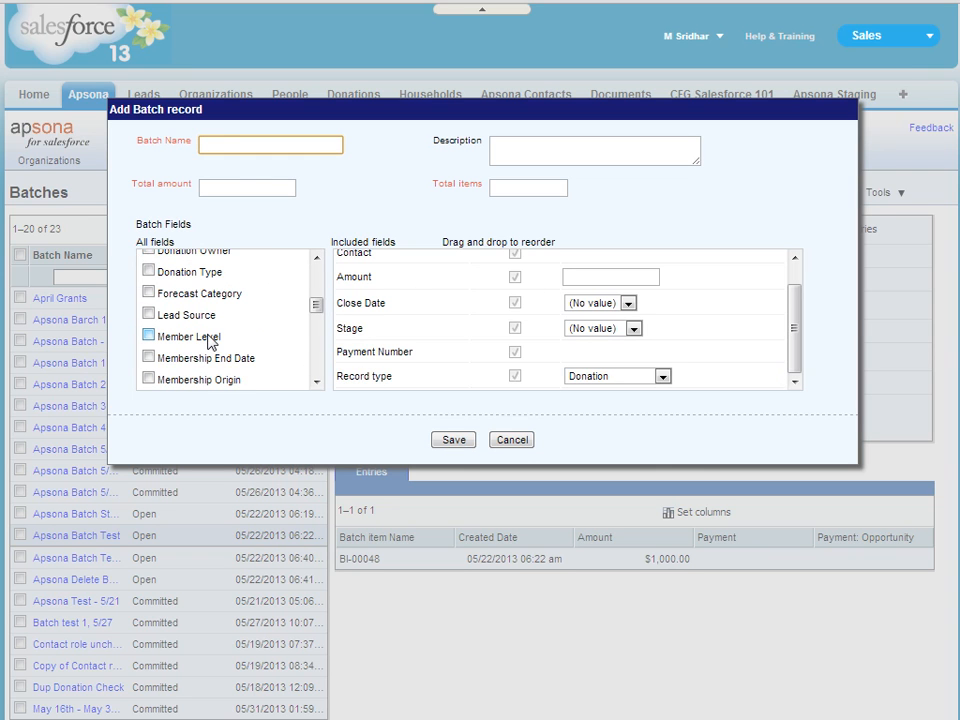
{"action": "left_click", "coordinate": [210, 341]}
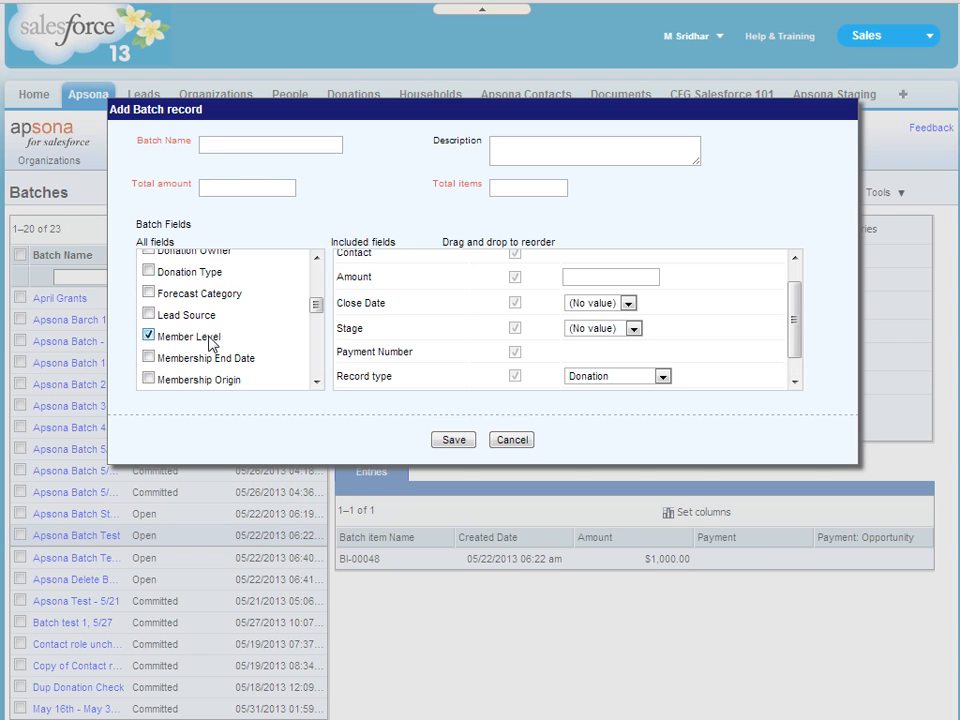
{"action": "left_click", "coordinate": [793, 370]}
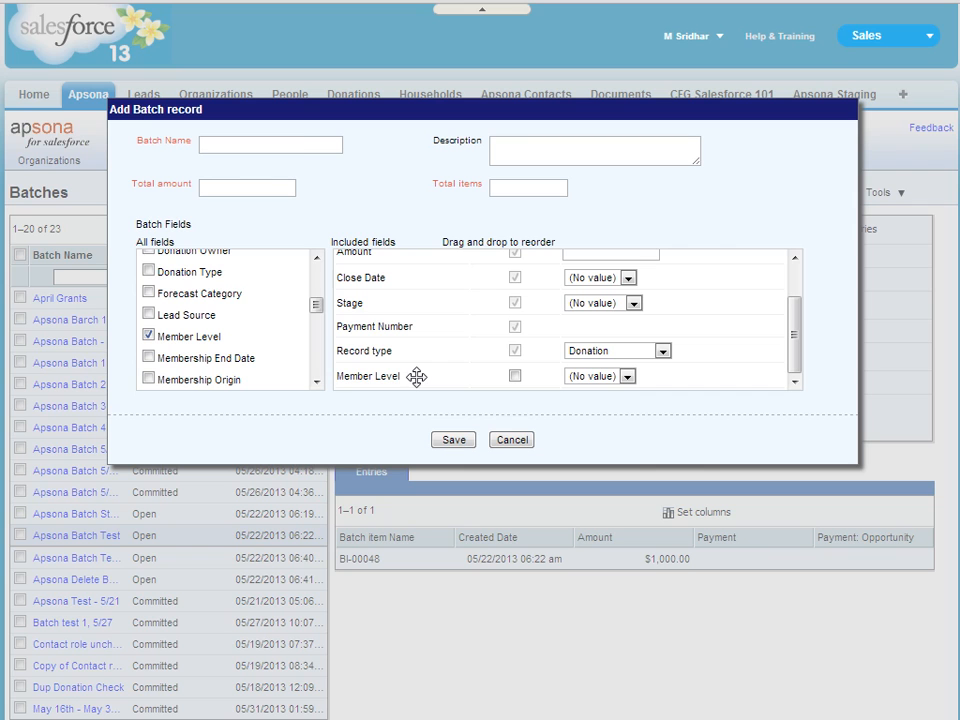
Save a batch named 'June 1 Batch' with total amount 200 and 2 total items
{"action": "left_click", "coordinate": [300, 147]}
{"action": "type", "text": "June 1"}
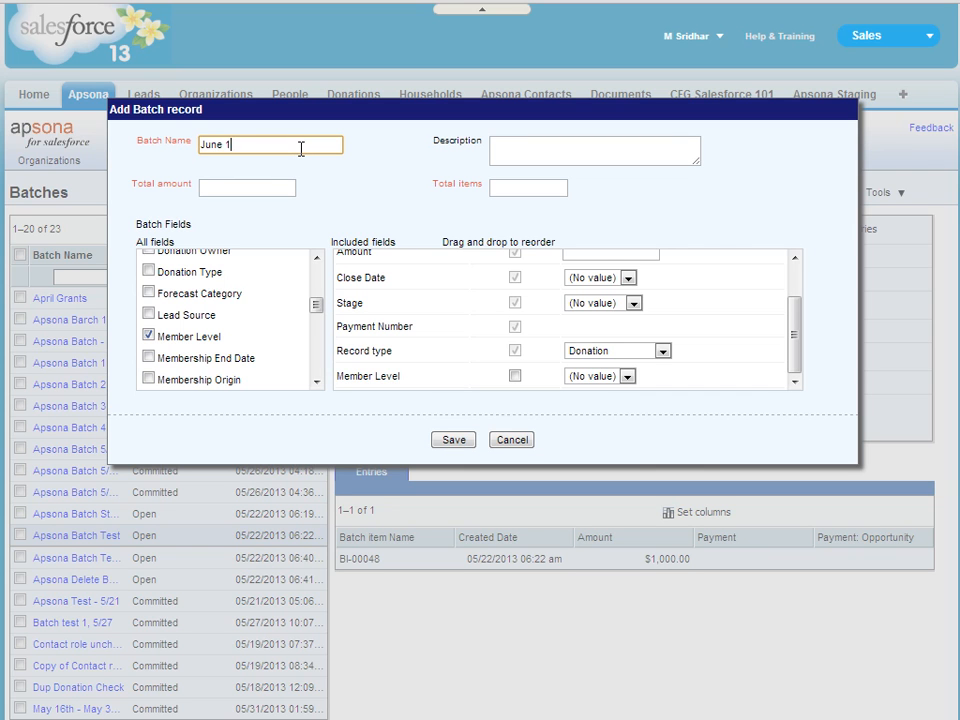
{"action": "type", "text": " Batch"}
{"action": "left_click", "coordinate": [258, 194]}
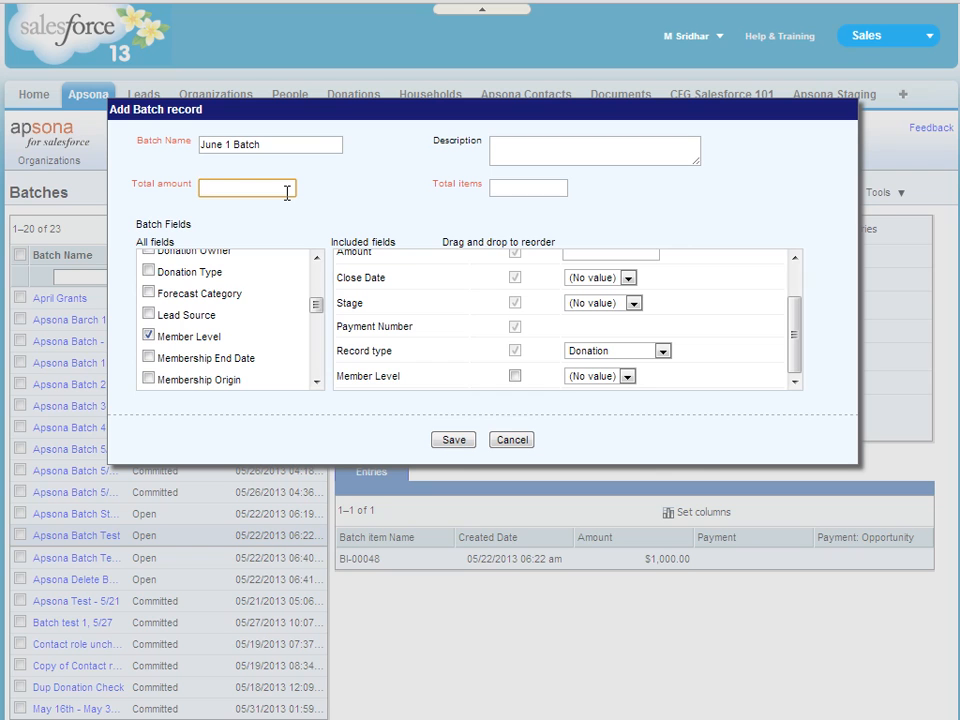
{"action": "key", "text": "Tab"}
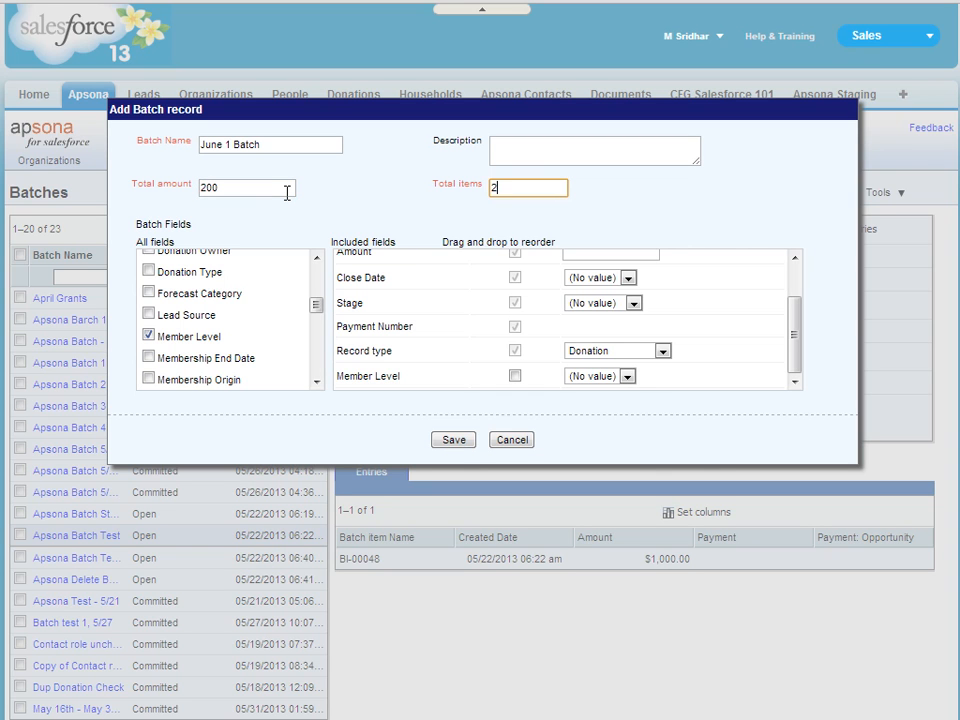
{"action": "left_click", "coordinate": [453, 440]}
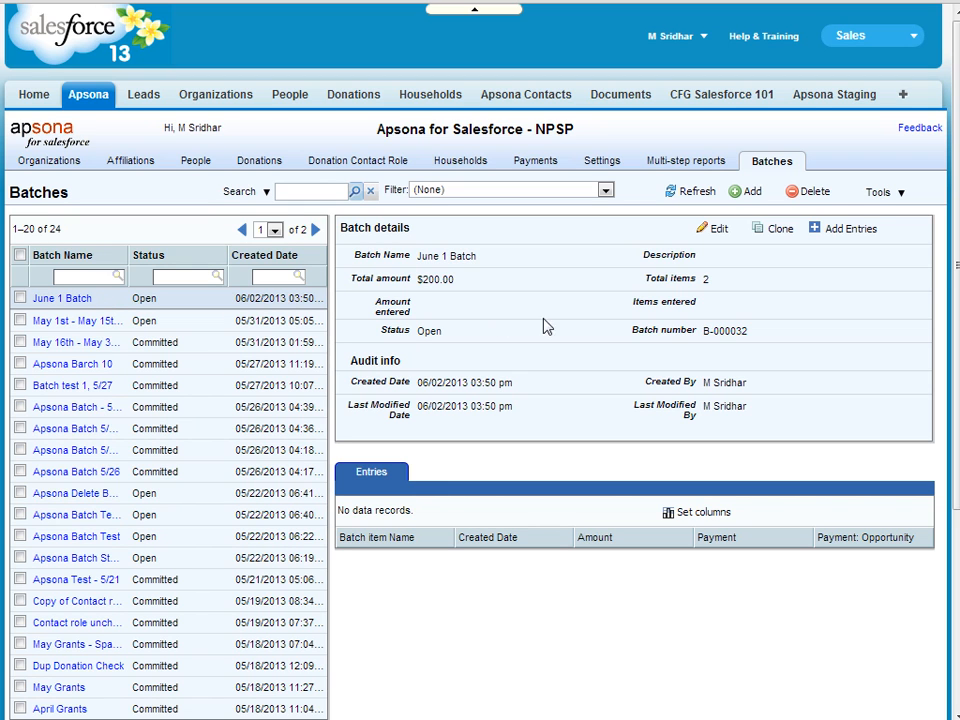
Start adding entries to June 1 Batch with Donation as the record type
{"action": "left_click", "coordinate": [845, 229]}
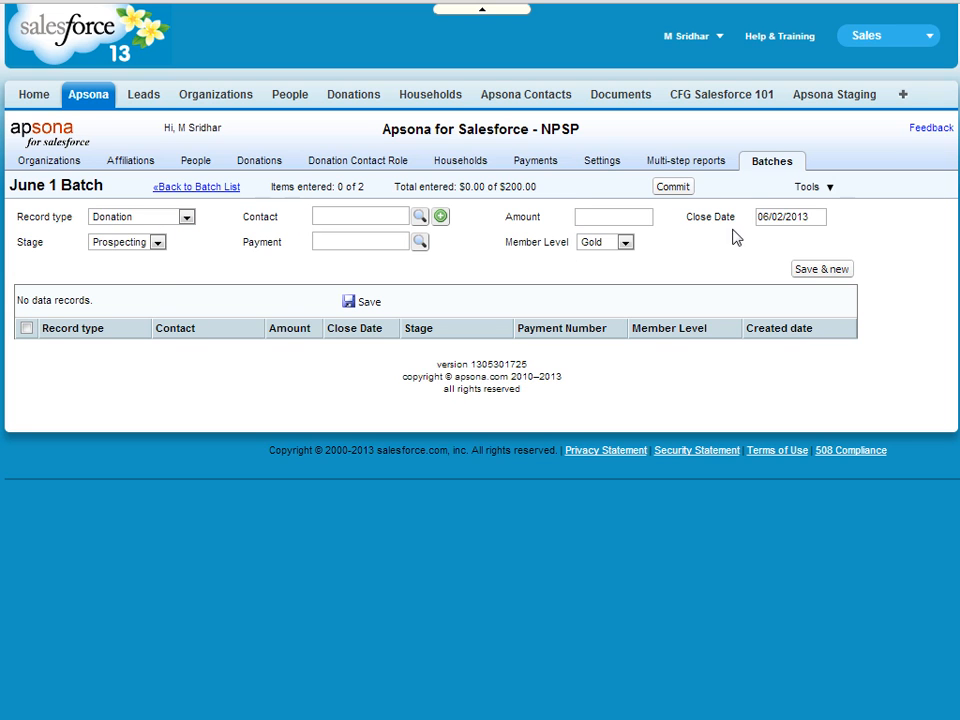
{"action": "left_click", "coordinate": [153, 222]}
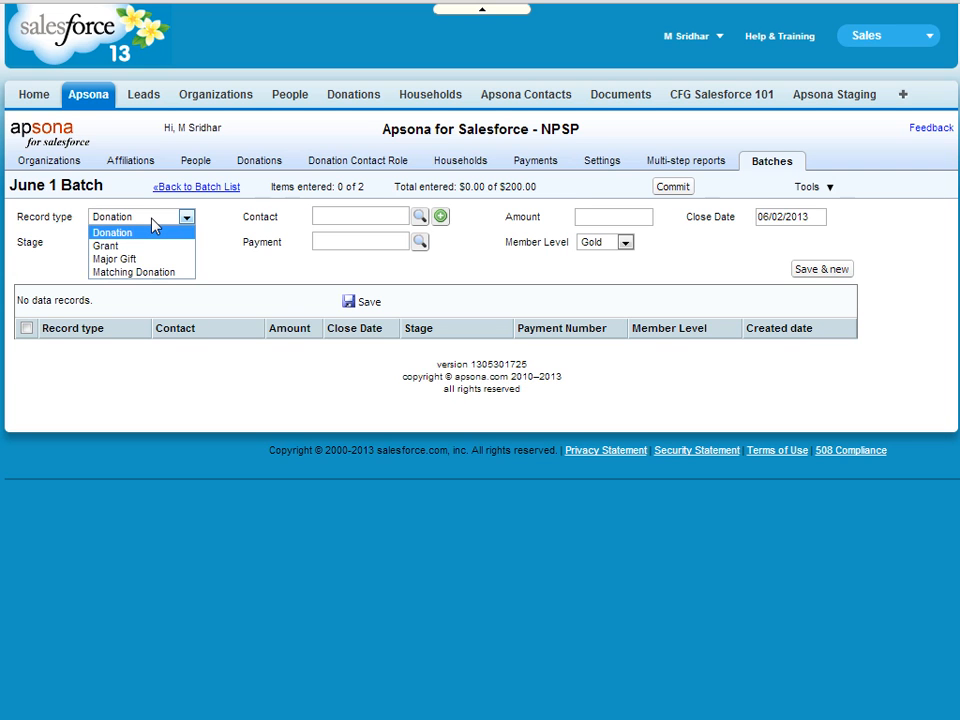
{"action": "left_click", "coordinate": [153, 230]}
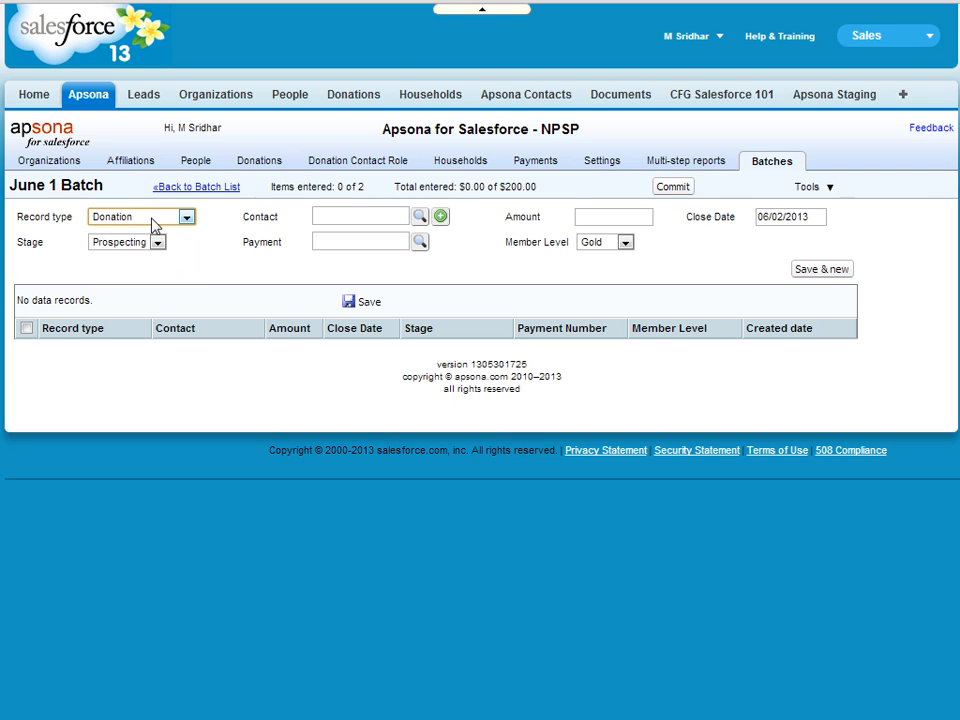
Look up and select the entry's contact, then enter a donation amount of 100
{"action": "left_click", "coordinate": [357, 208]}
{"action": "type", "text": "ala"}
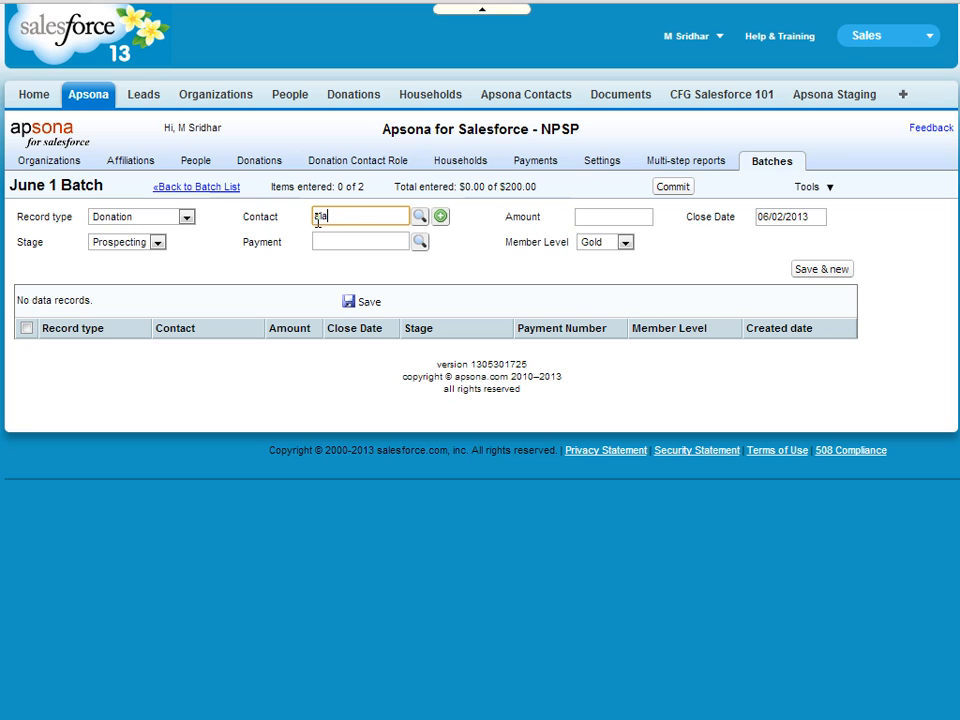
{"action": "left_click", "coordinate": [420, 217]}
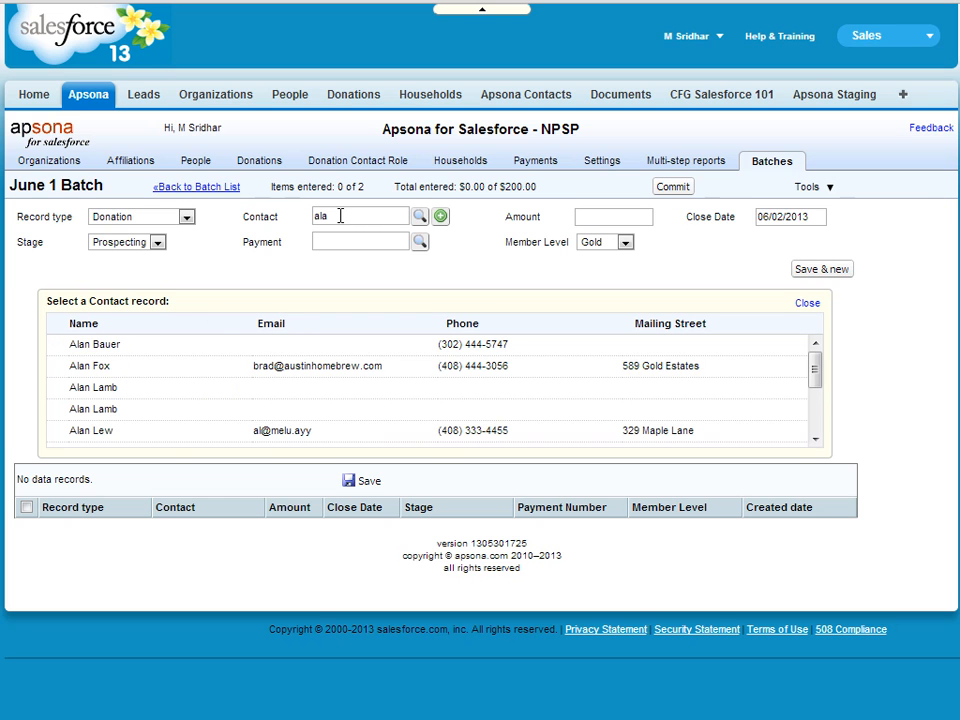
{"action": "left_click", "coordinate": [91, 346]}
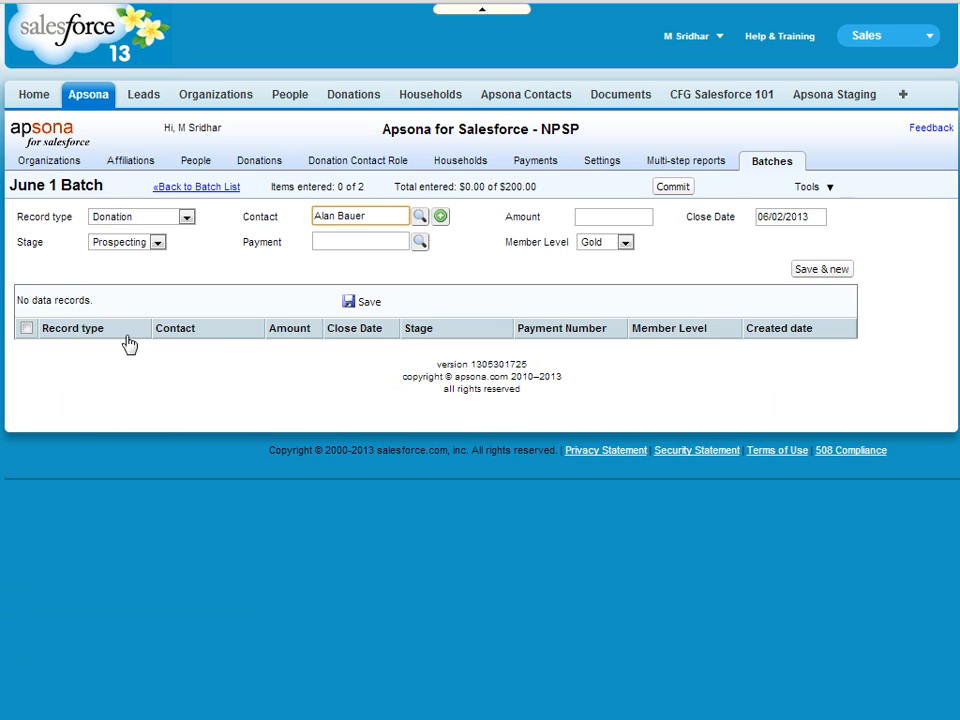
{"action": "left_click", "coordinate": [603, 218]}
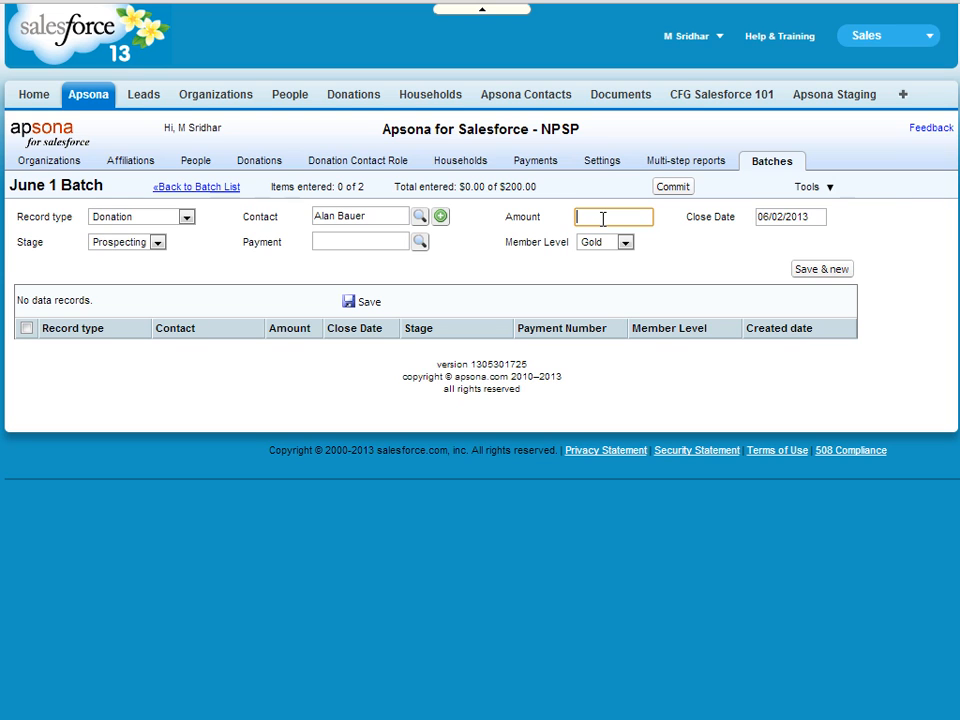
{"action": "type", "text": "100"}
Set stage to Posted, link the existing $100 payment PMT-00483, and save the first entry
{"action": "left_click", "coordinate": [807, 217]}
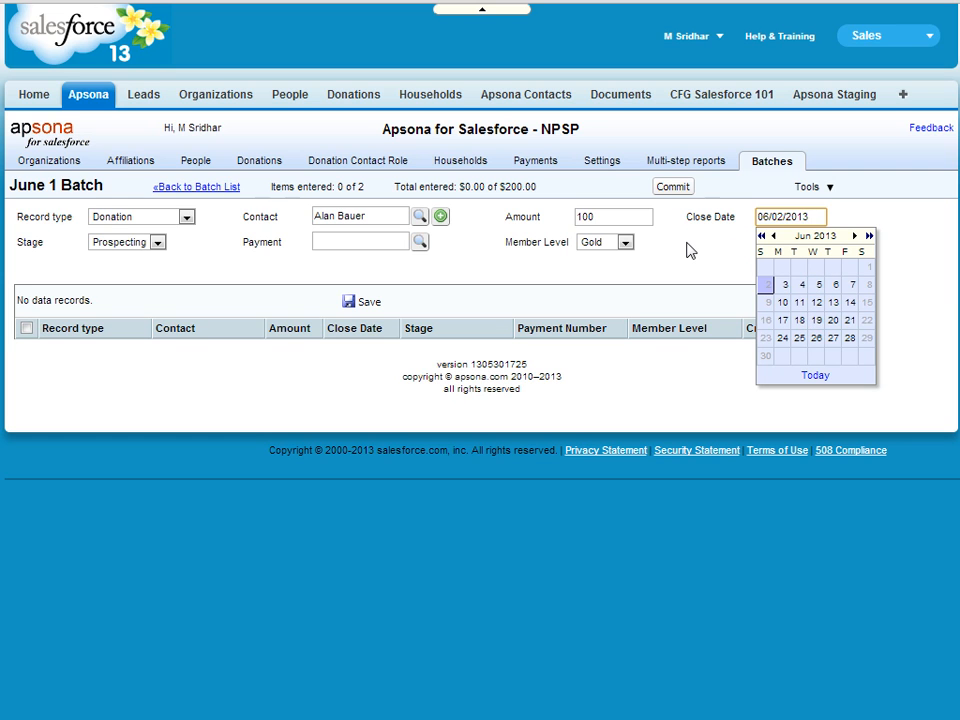
{"action": "left_click", "coordinate": [139, 247]}
{"action": "left_click", "coordinate": [134, 284]}
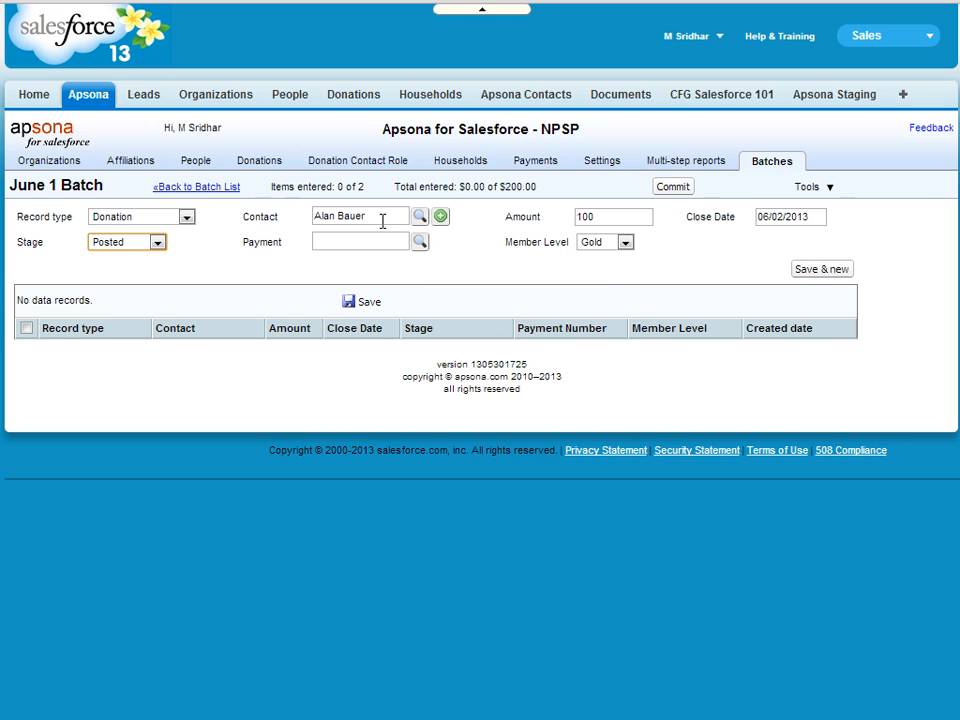
{"action": "left_click", "coordinate": [420, 244]}
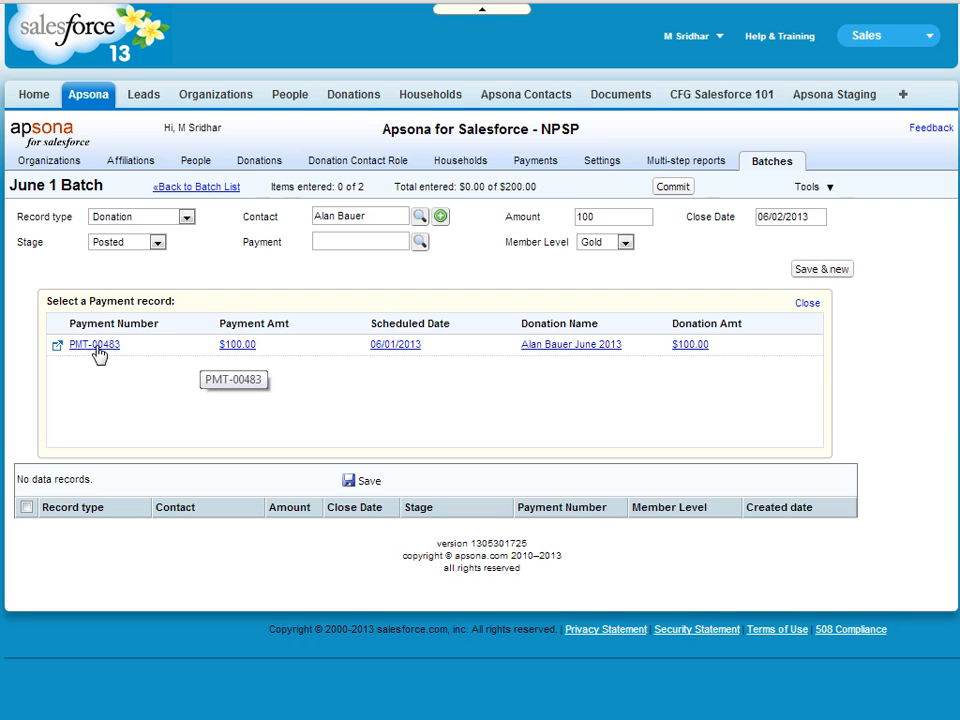
{"action": "left_click", "coordinate": [96, 345]}
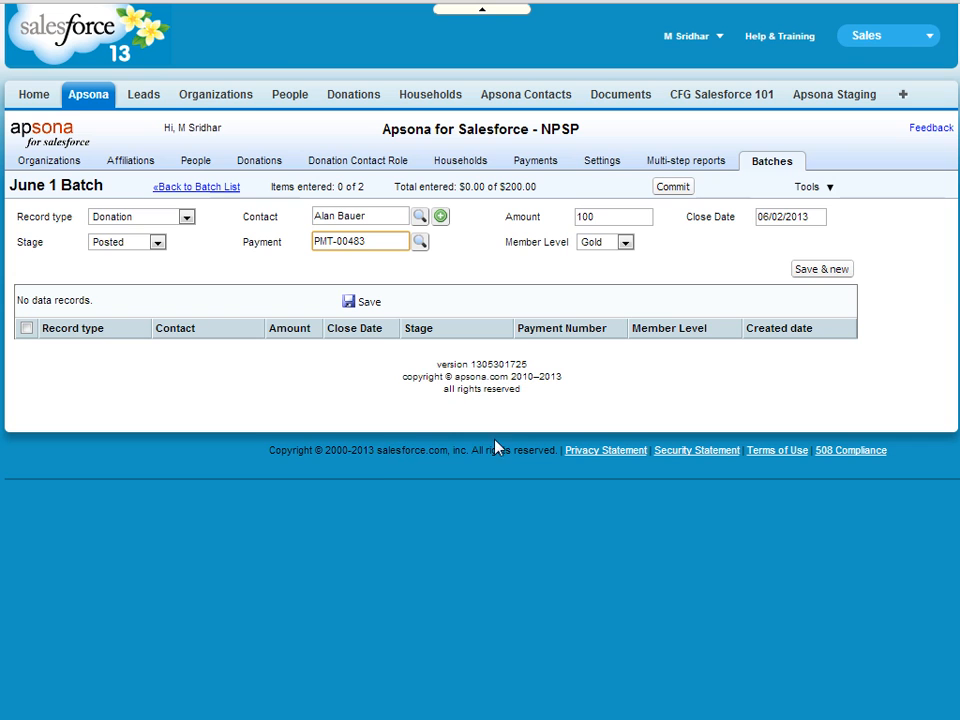
{"action": "left_click", "coordinate": [820, 274]}
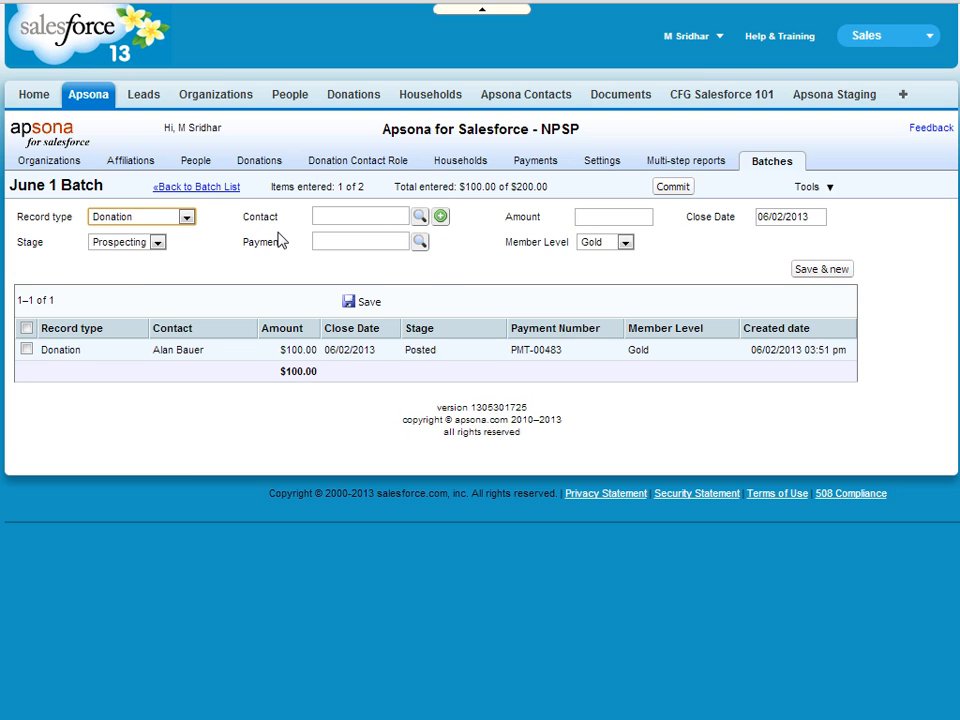
Create a new person with last and first name as the second entry's contact
{"action": "left_click", "coordinate": [372, 215]}
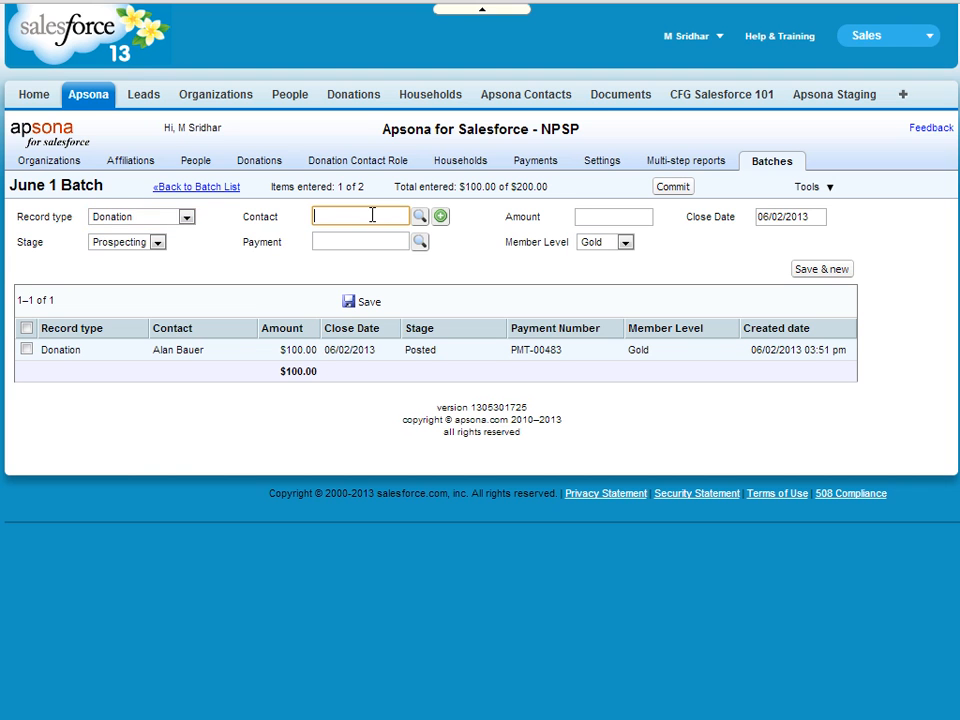
{"action": "left_click", "coordinate": [442, 217]}
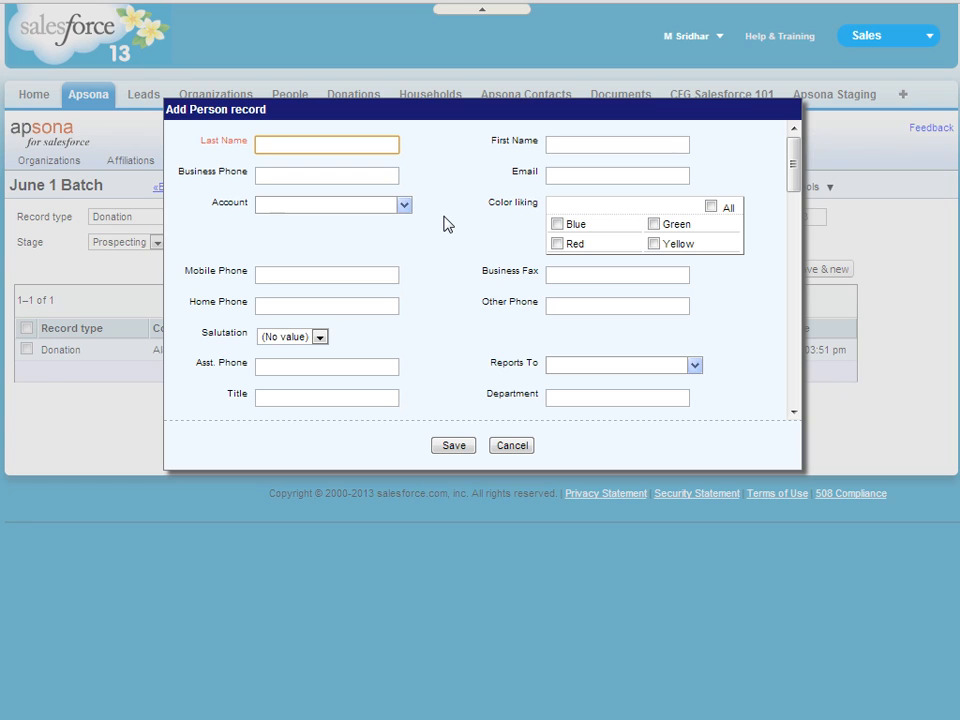
{"action": "type", "text": "Smith"}
{"action": "key", "text": "Tab"}
{"action": "type", "text": "Bill"}
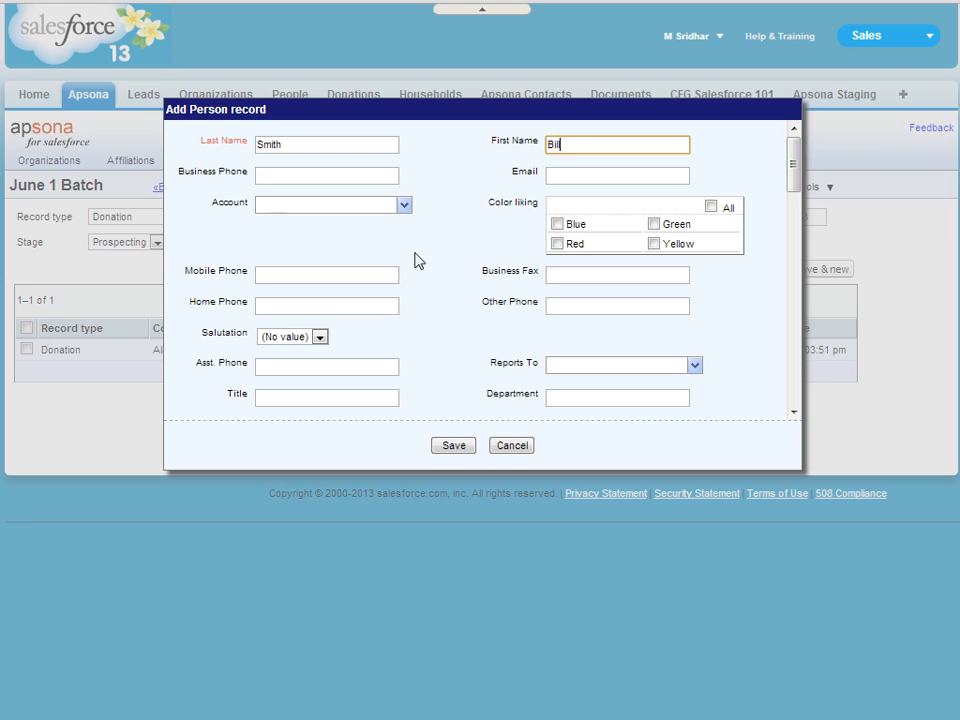
{"action": "left_click", "coordinate": [465, 447]}
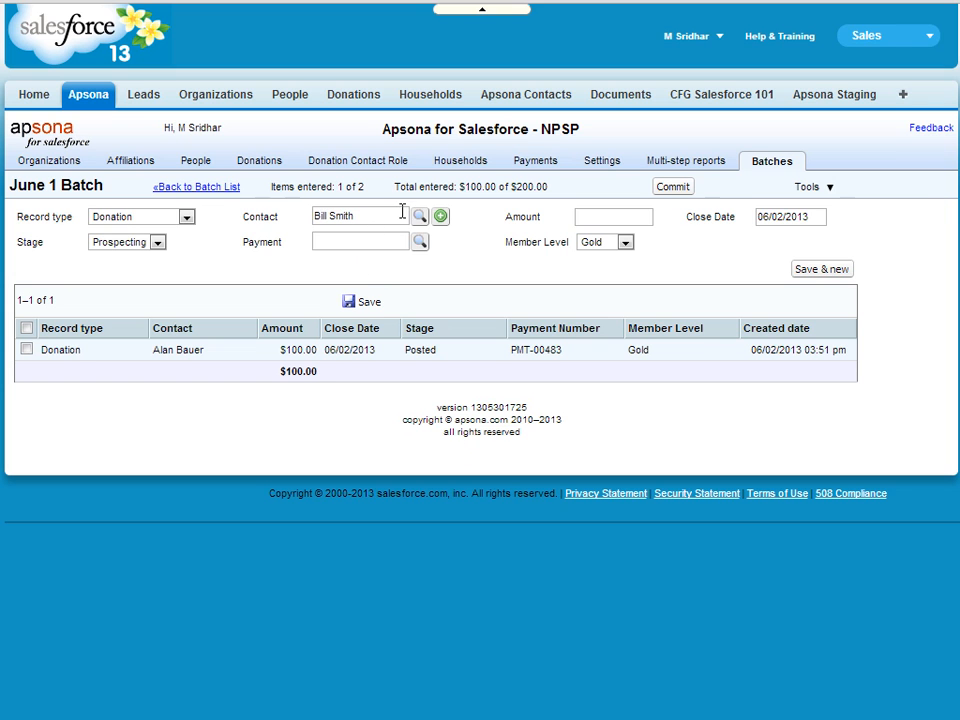
Enter 100 as the second donation's amount
{"action": "left_click", "coordinate": [603, 217]}
{"action": "type", "text": "100"}
{"action": "key", "text": "Tab"}
{"action": "key", "text": "Tab"}
{"action": "key", "text": "Tab"}
{"action": "key", "text": "Tab"}
Save the second $100 entry and highlight the 2 of 2 items and $200.00 totals
{"action": "left_click", "coordinate": [387, 242]}
{"action": "left_click", "coordinate": [808, 272]}
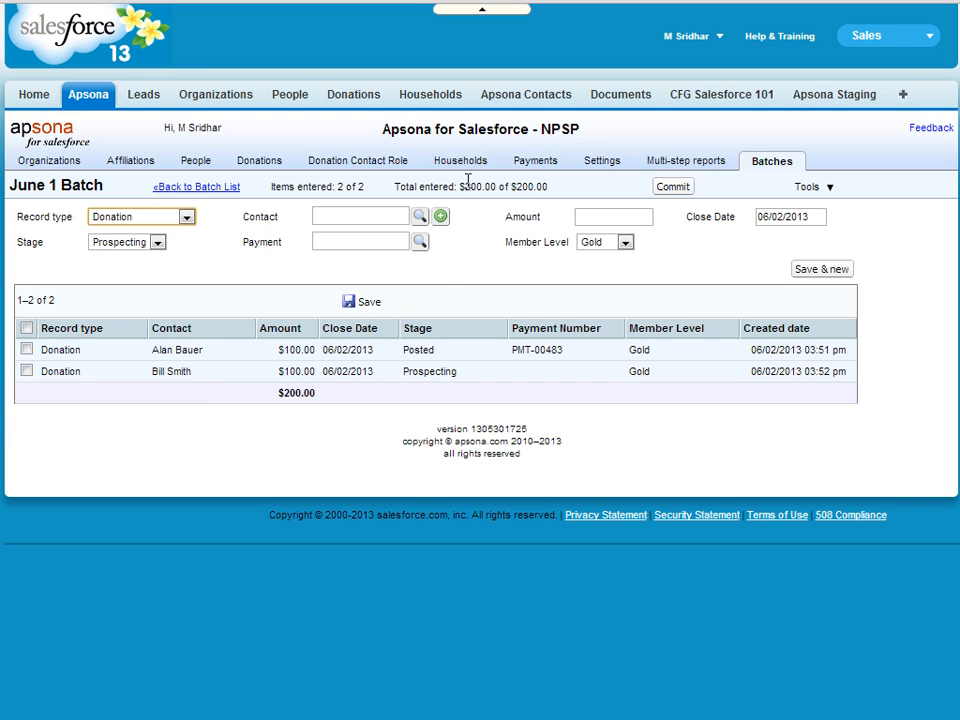
{"action": "left_click_drag", "start_coordinate": [456, 186], "coordinate": [490, 186]}
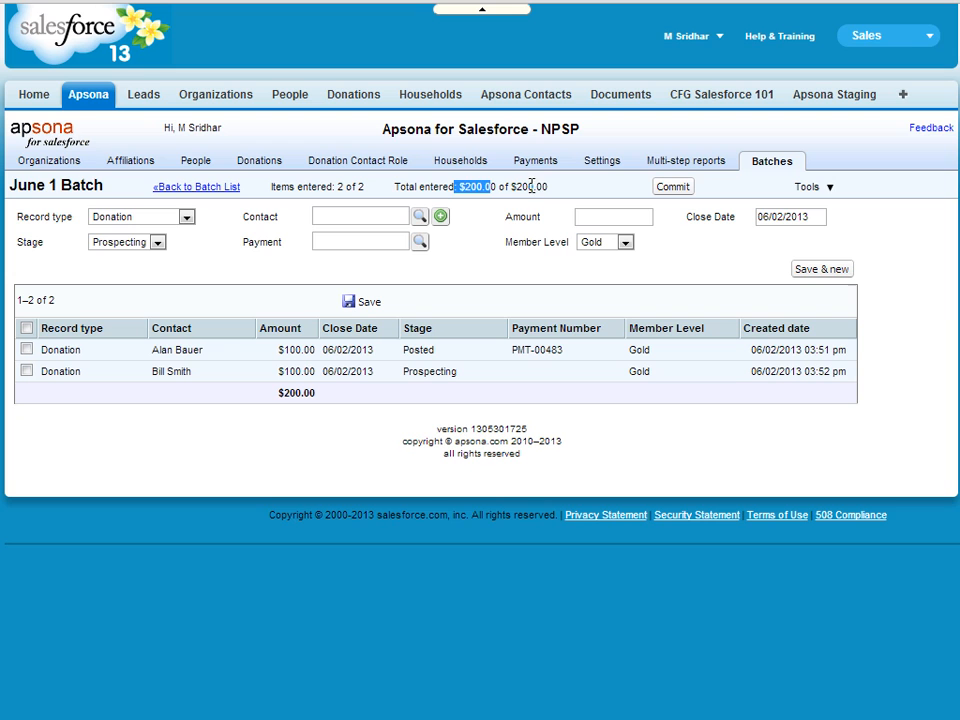
{"action": "left_click_drag", "start_coordinate": [550, 187], "coordinate": [530, 187]}
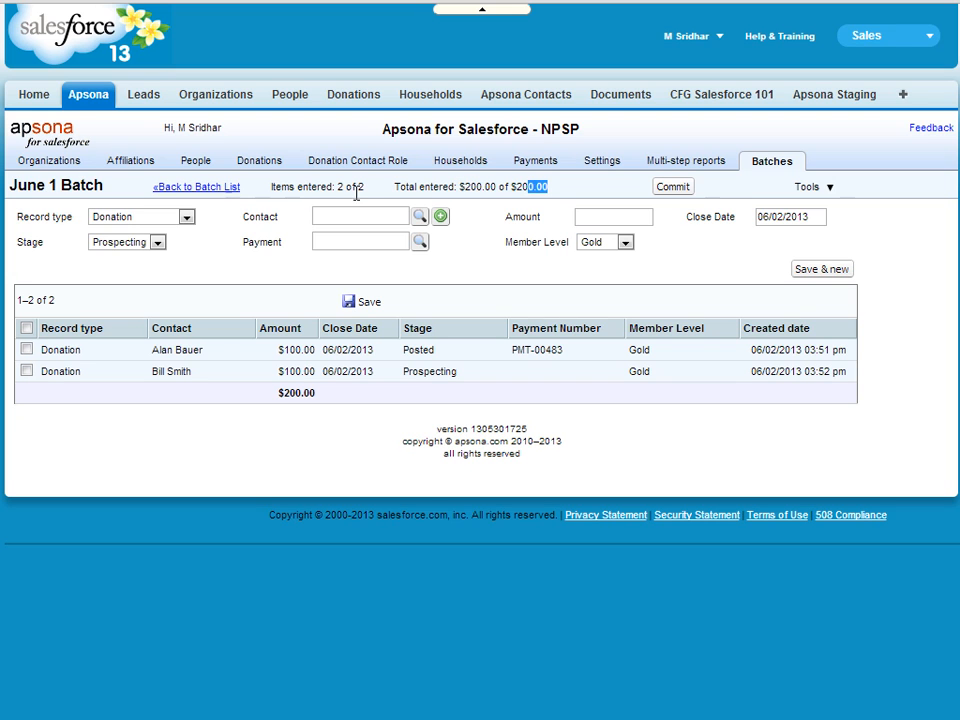
{"action": "left_click_drag", "start_coordinate": [313, 187], "coordinate": [366, 188]}
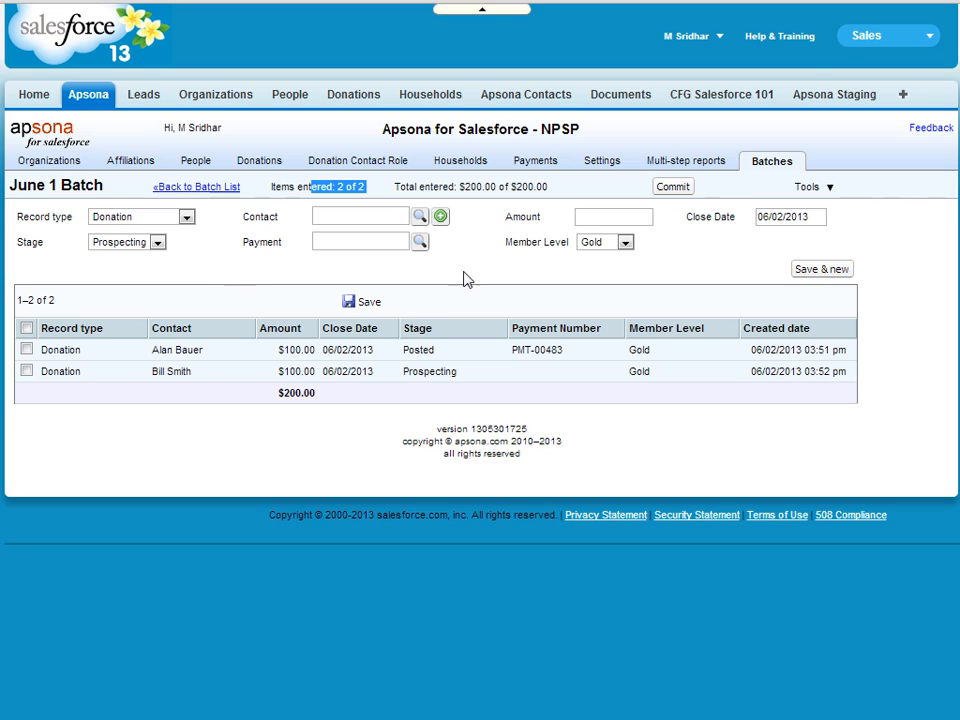
Commit the June 1 Batch and confirm locking it in the dialog
{"action": "left_click", "coordinate": [675, 189]}
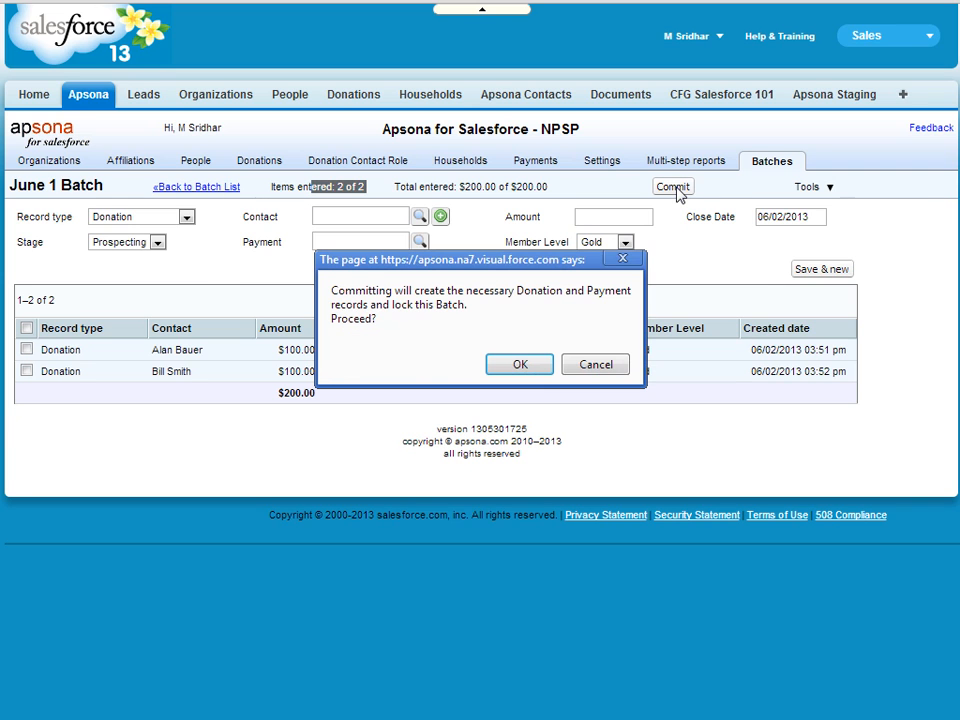
{"action": "left_click", "coordinate": [520, 365]}
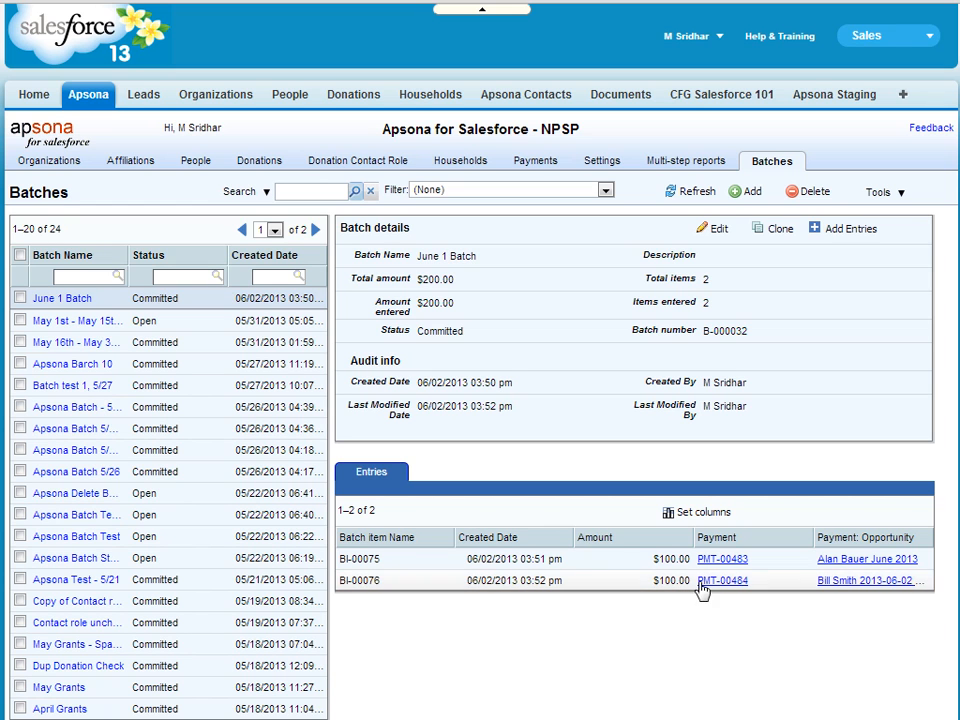
Open both entries' new donation records, checking the $100 Prospecting donation's Payments list
{"action": "left_click", "coordinate": [851, 568]}
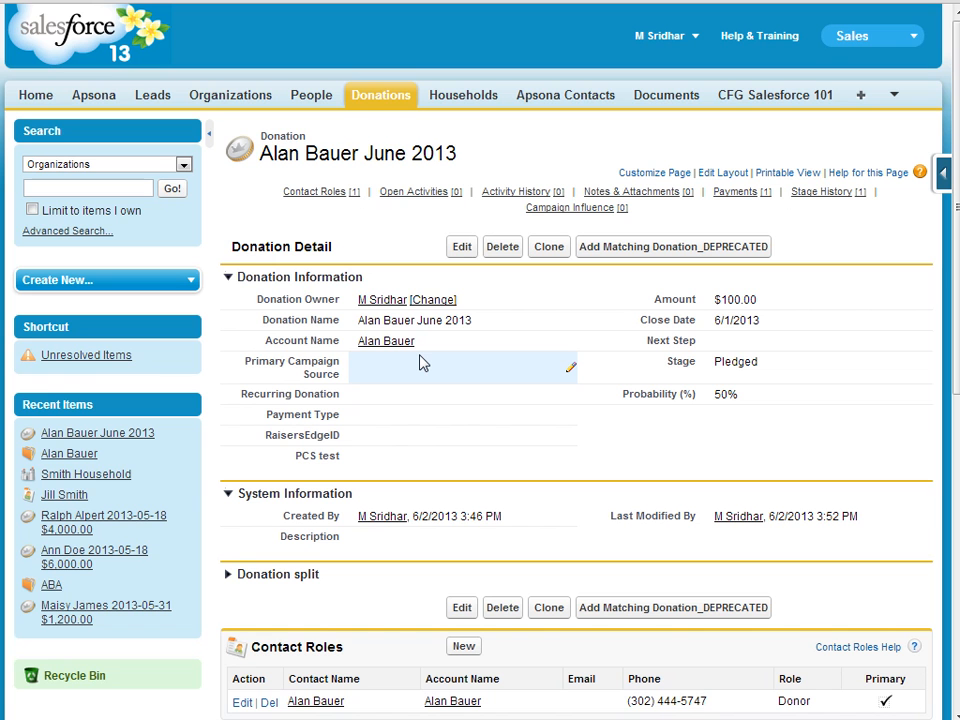
{"action": "scroll", "coordinate": [420, 364], "scroll_direction": "down", "scroll_amount": 6}
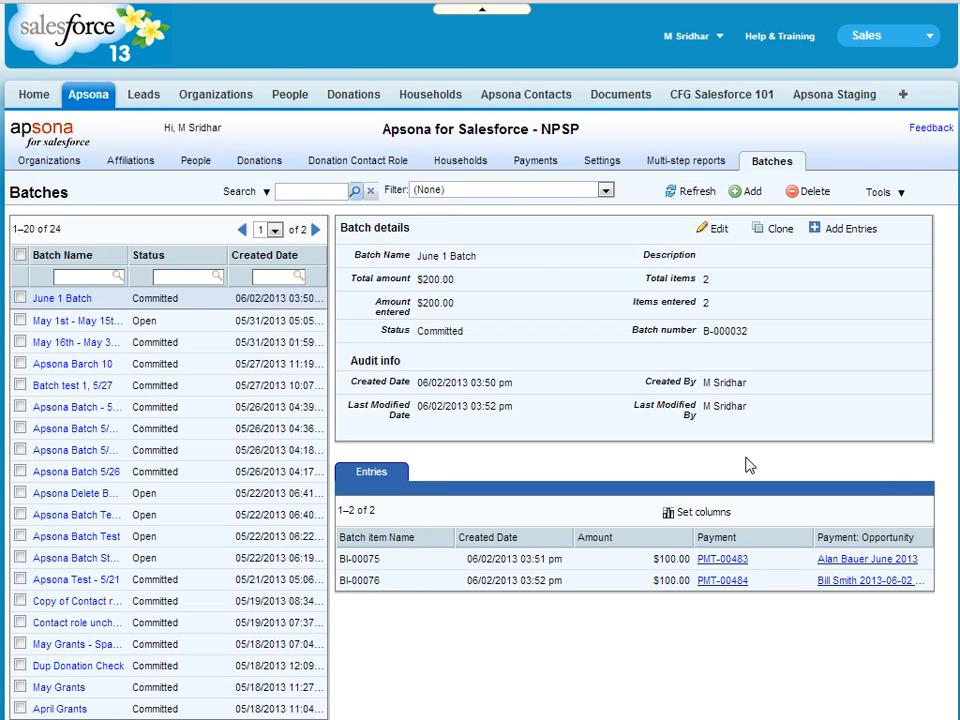
{"action": "left_click", "coordinate": [846, 581]}
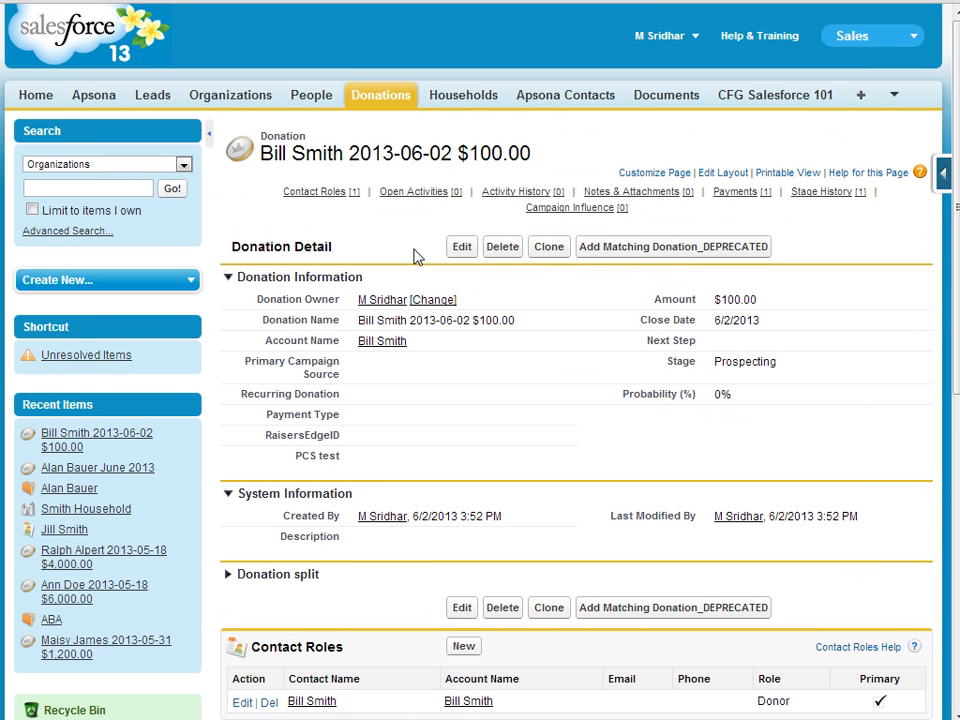
{"action": "scroll", "coordinate": [407, 240], "scroll_direction": "down", "scroll_amount": 1}
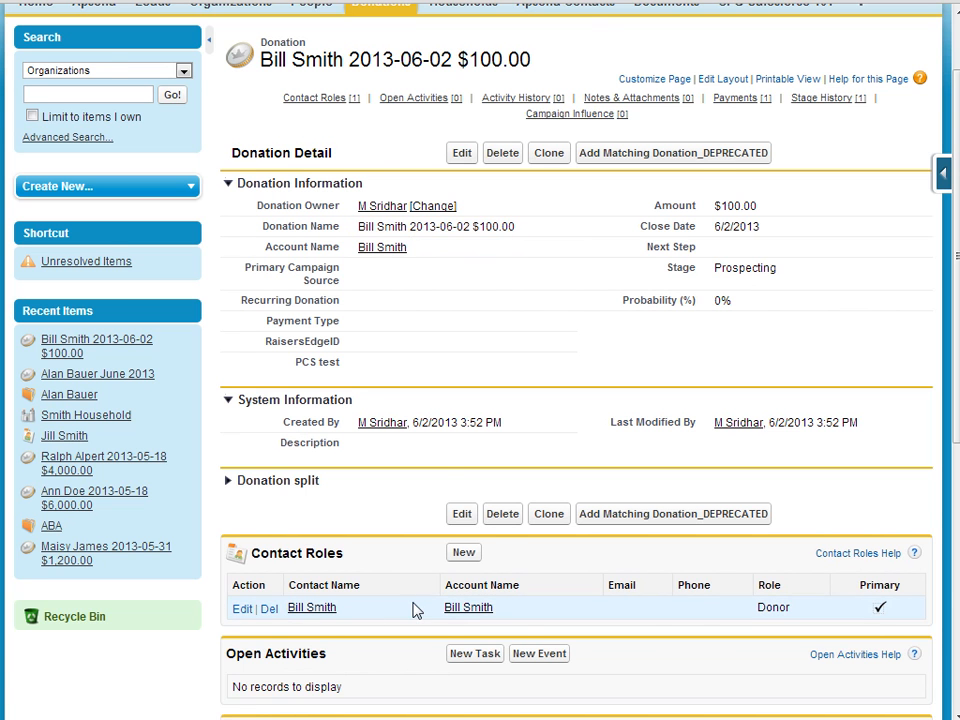
{"action": "scroll", "coordinate": [414, 609], "scroll_direction": "down", "scroll_amount": 3}
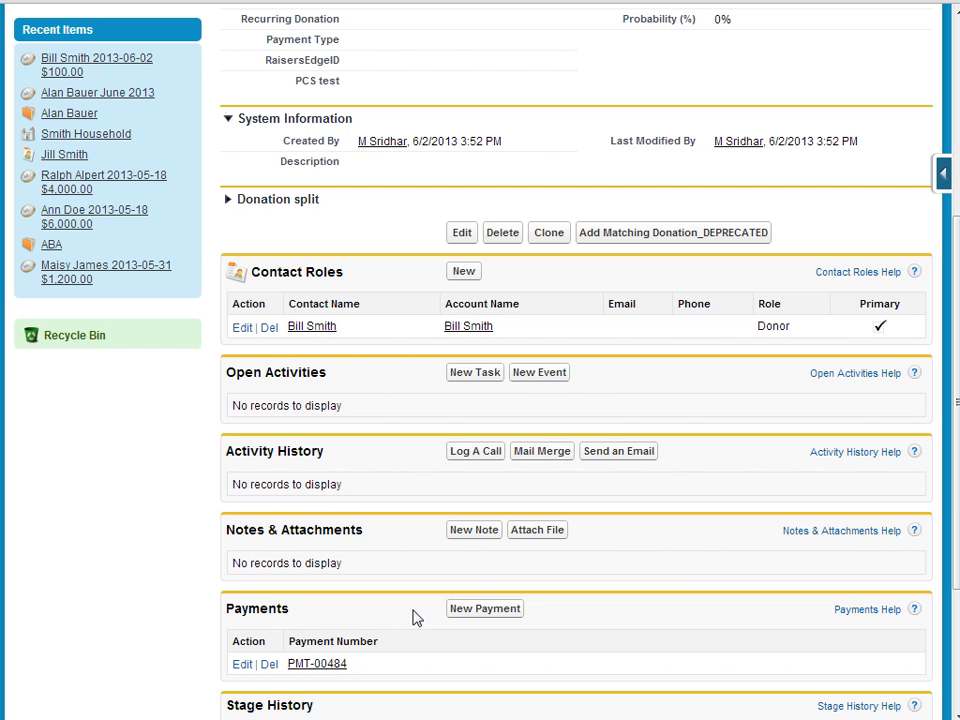